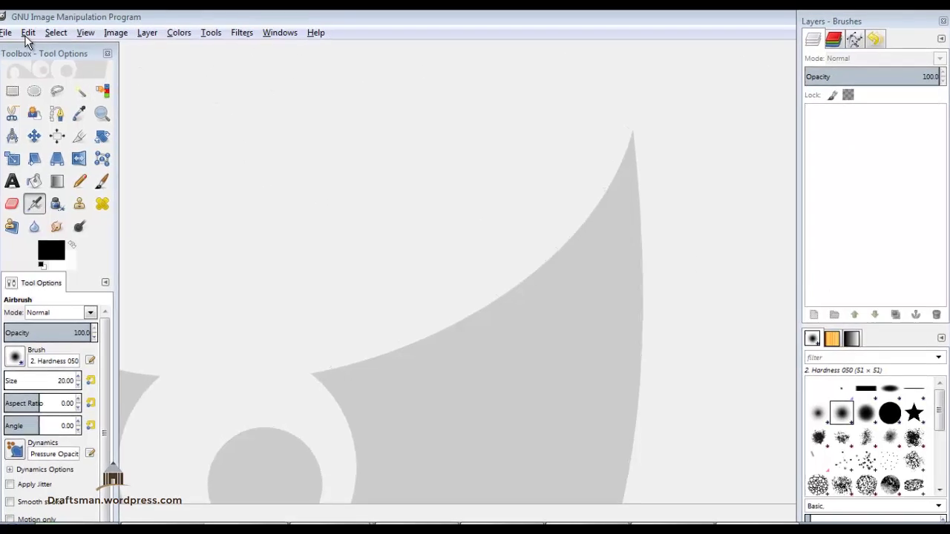
# Create a new 2480 × 3508 px image from the A4 (300ppi) template, keeping millimetre units.
pyautogui.click(1, 27)
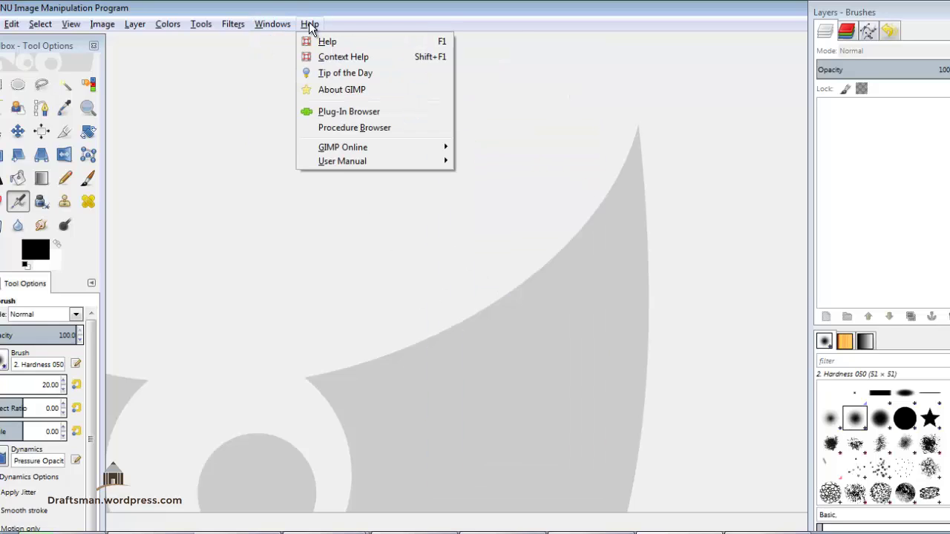
pyautogui.moveTo(315, 33)
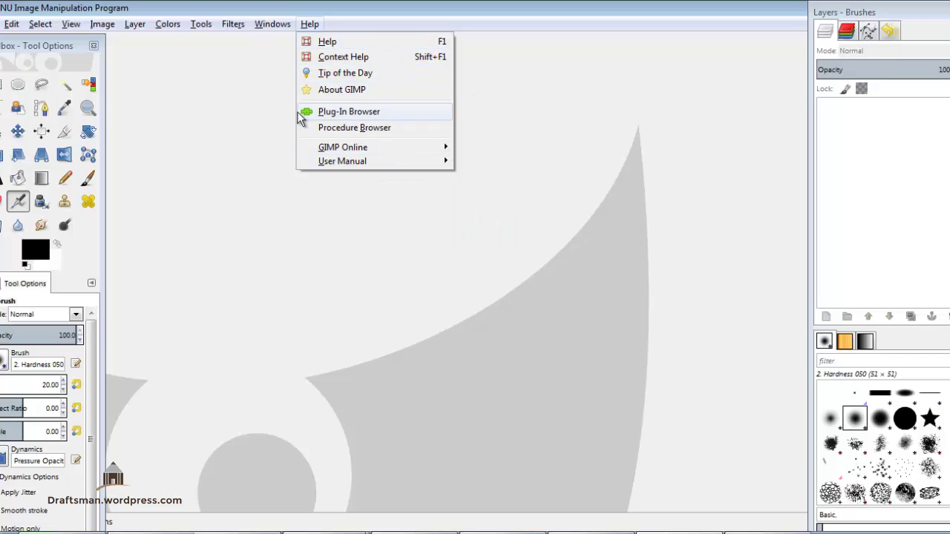
pyautogui.click(9, 41)
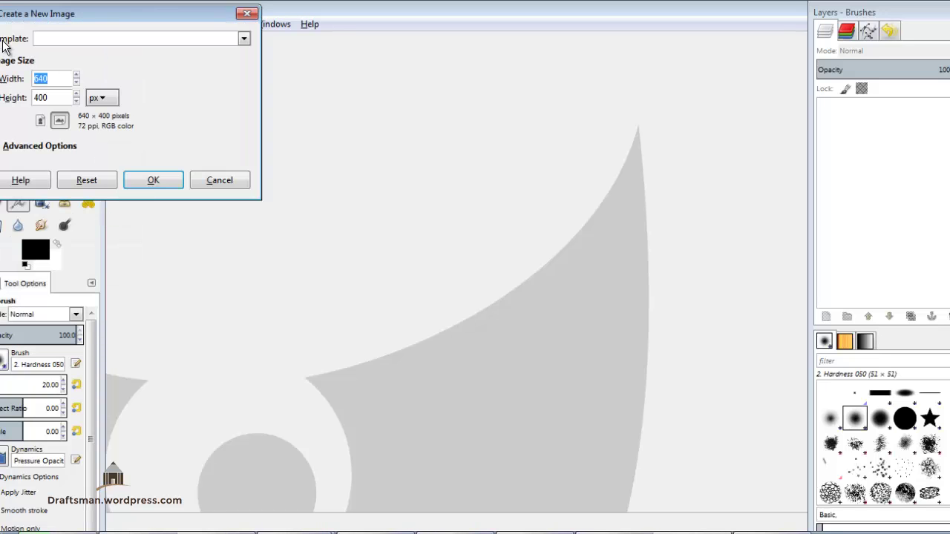
pyautogui.moveTo(108, 15); pyautogui.dragTo(376, 102)
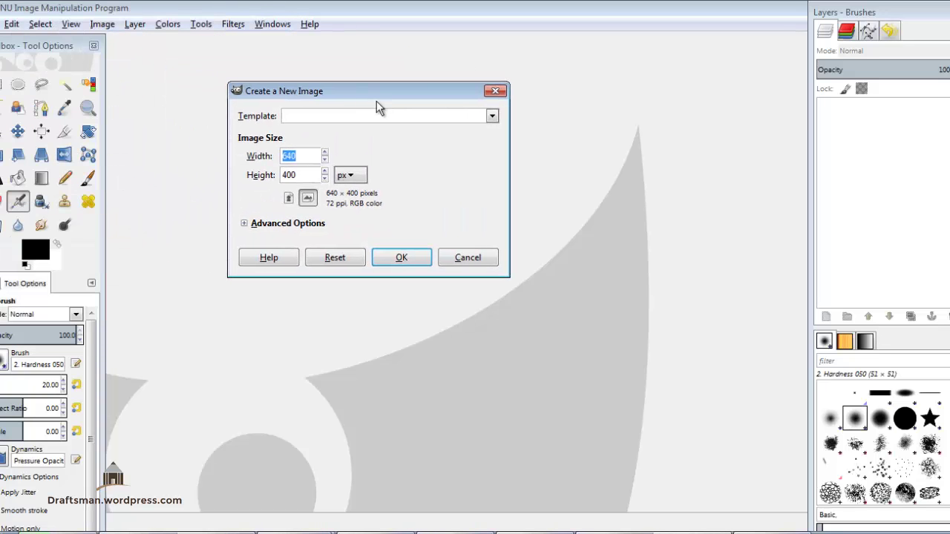
pyautogui.click(491, 116)
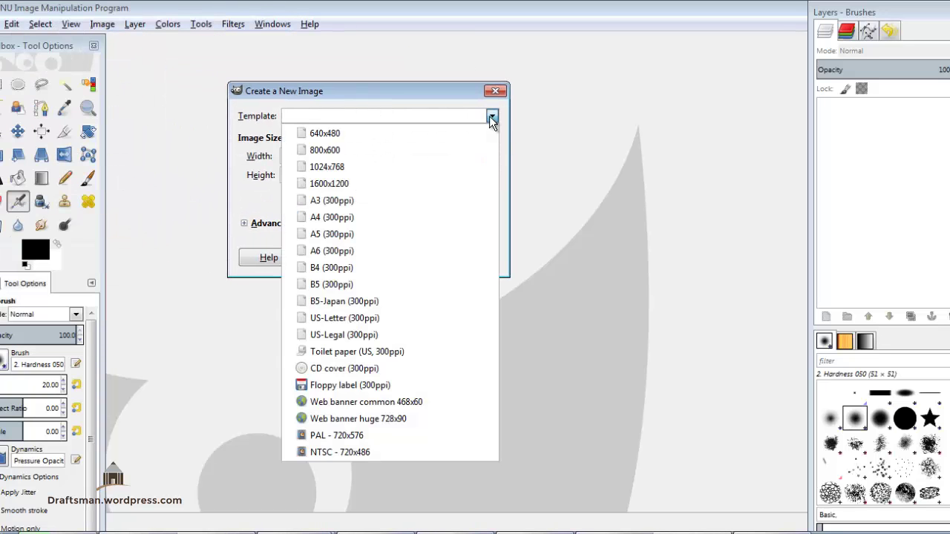
pyautogui.click(380, 216)
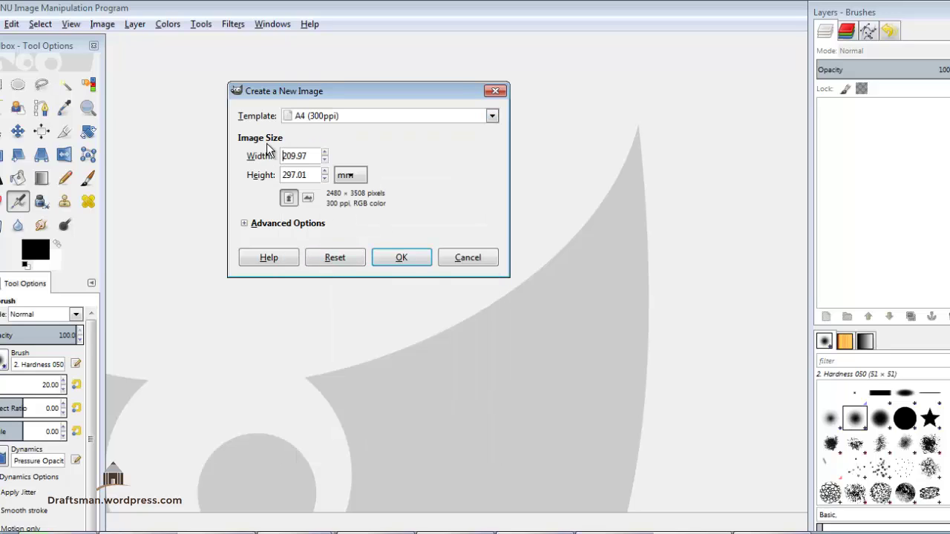
pyautogui.moveTo(309, 156); pyautogui.dragTo(265, 153)
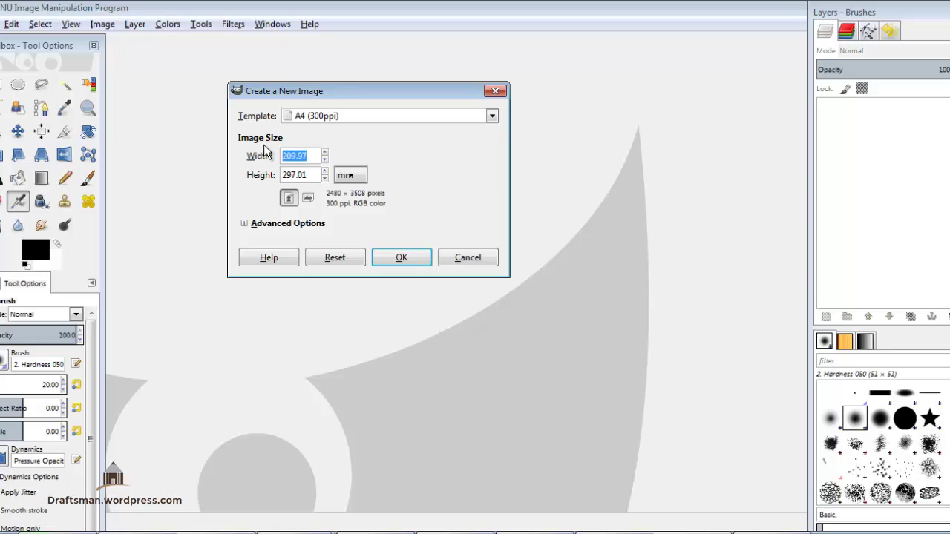
pyautogui.click(348, 176)
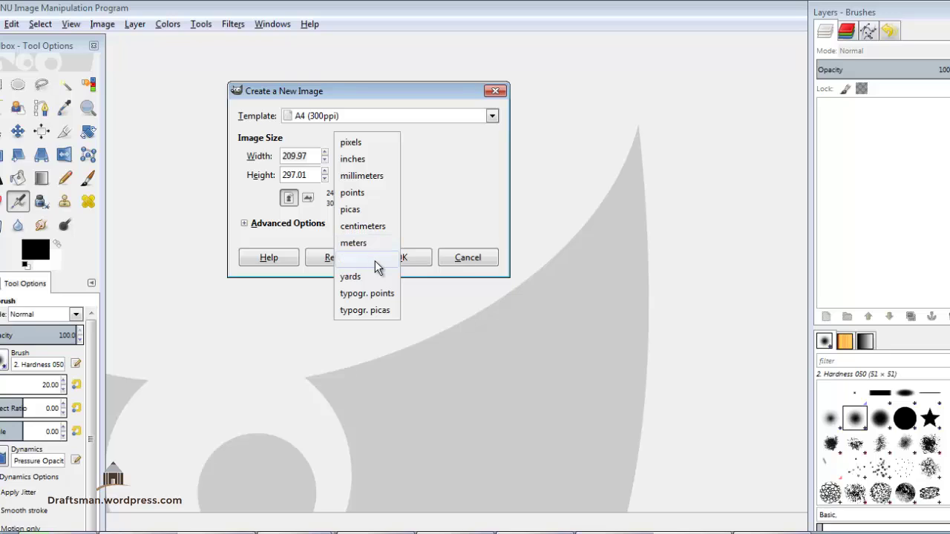
pyautogui.click(450, 169)
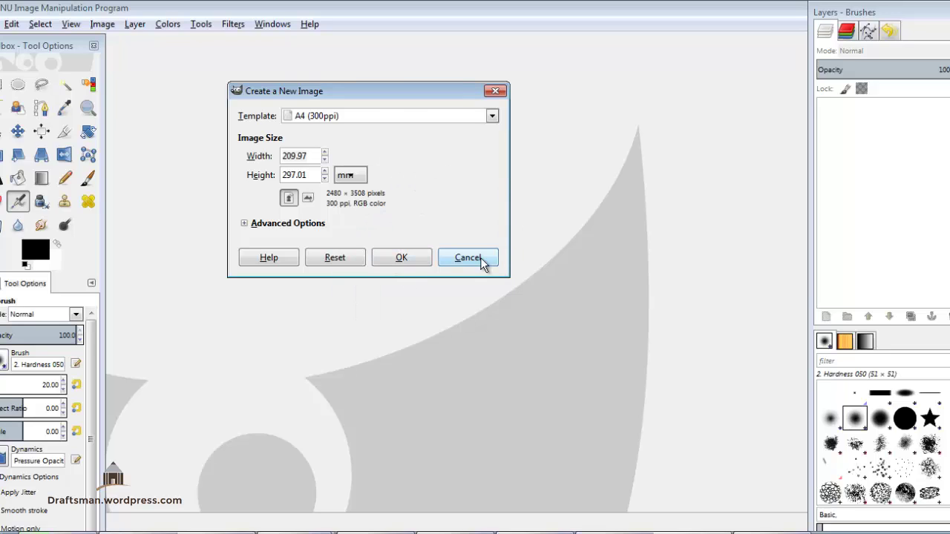
pyautogui.click(401, 257)
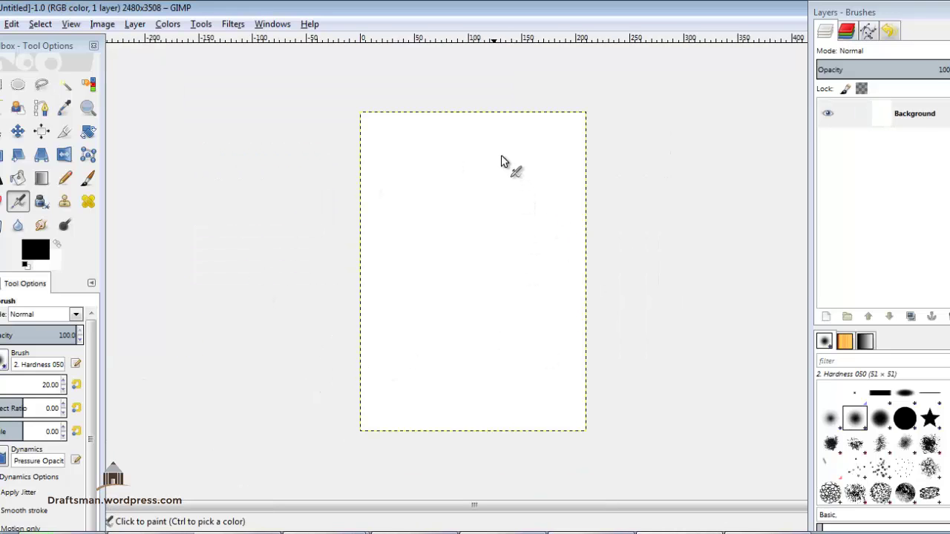
# Fill the background with a black-to-white Blend gradient dragged from top-left to bottom-right.
pyautogui.click(41, 186)
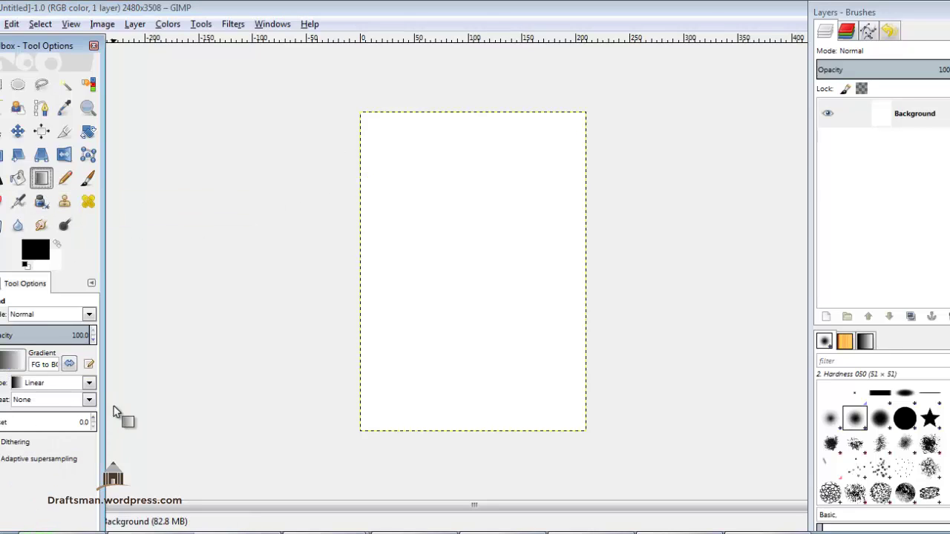
pyautogui.moveTo(366, 122)
pyautogui.mouseDown()
pyautogui.moveTo(554, 428)
pyautogui.moveTo(593, 439)
pyautogui.mouseUp()
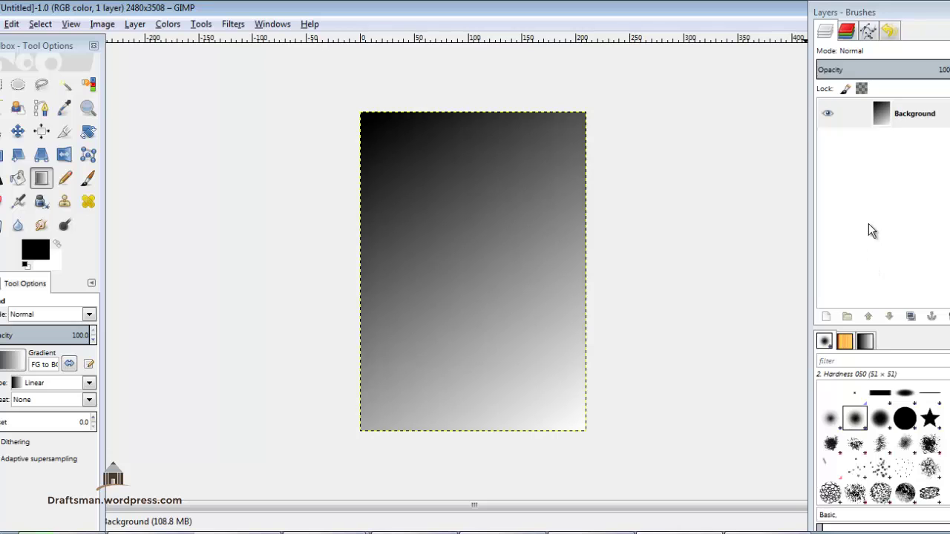
# Add a transparent-filled layer above the gradient and place a text box near the page bottom.
pyautogui.click(827, 317)
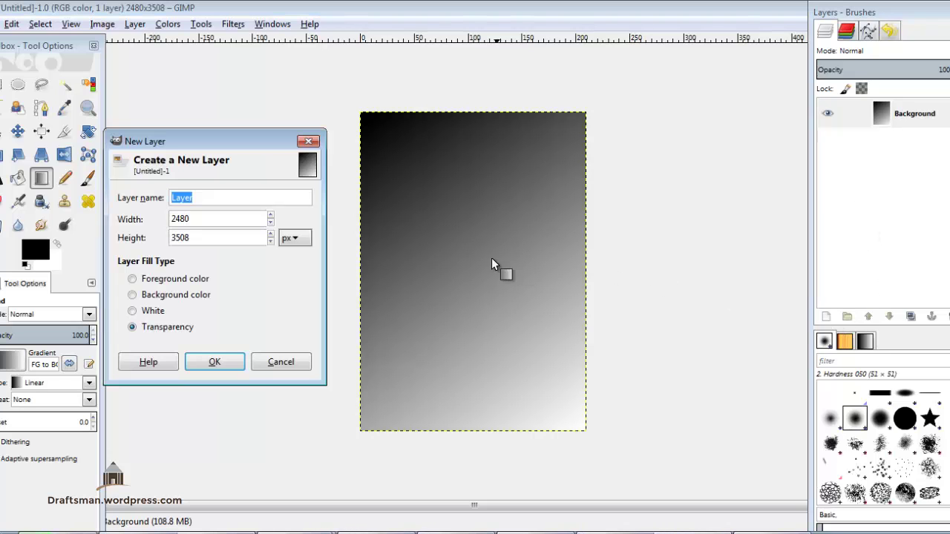
pyautogui.click(215, 361)
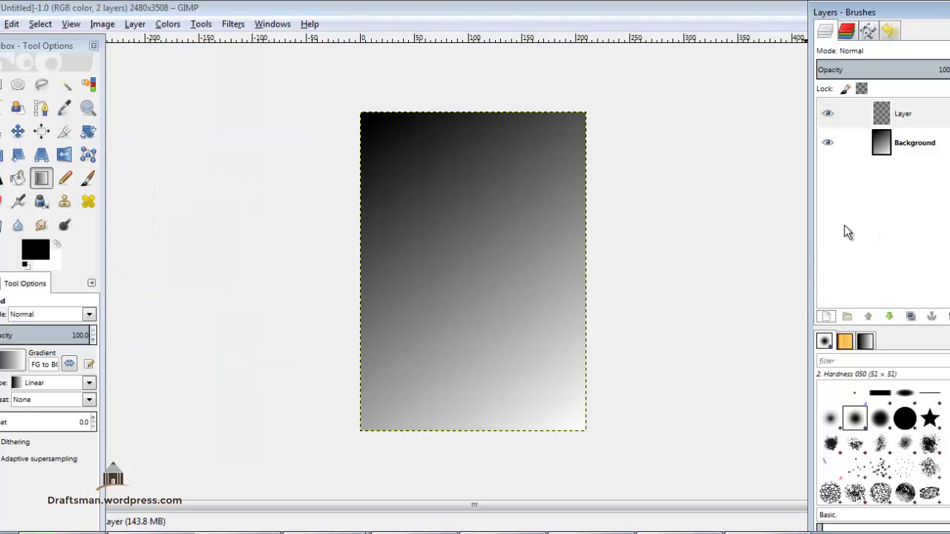
pyautogui.click(1, 179)
pyautogui.click(445, 407)
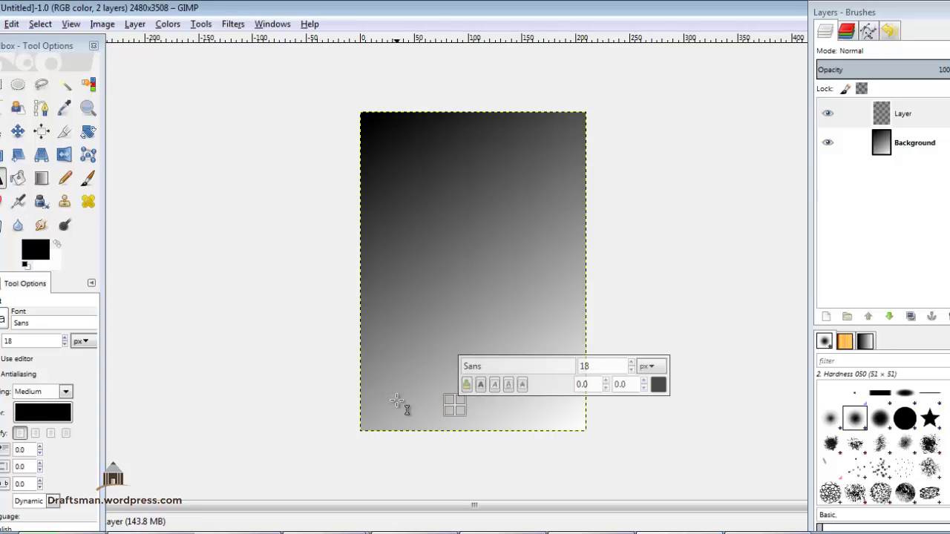
# Type 'gimp' in the text box and enlarge it to Sans 153 px.
pyautogui.write('gim')
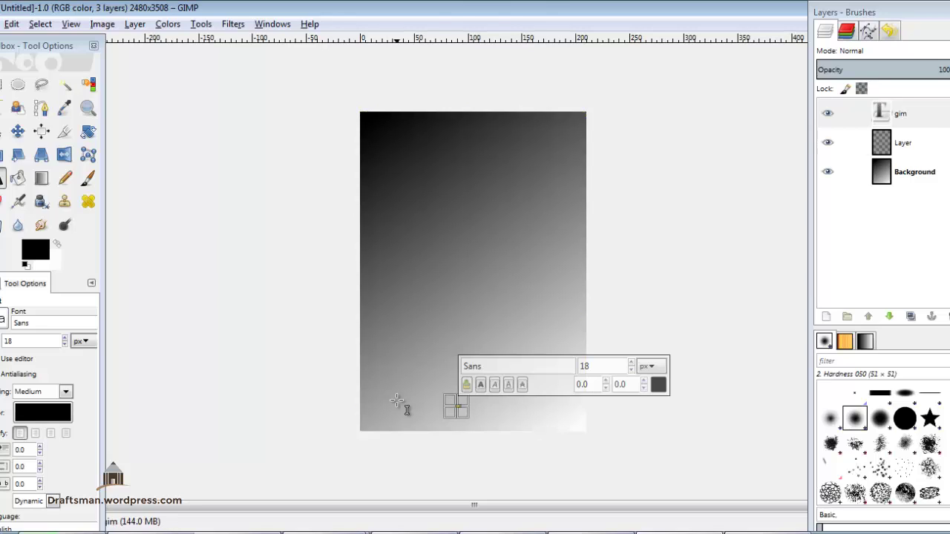
pyautogui.write('p')
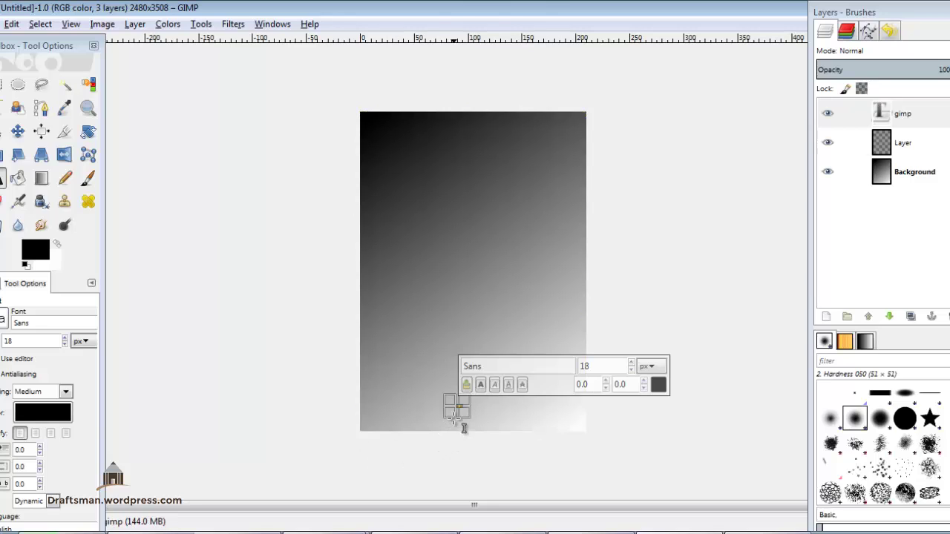
pyautogui.moveTo(459, 405); pyautogui.dragTo(550, 440)
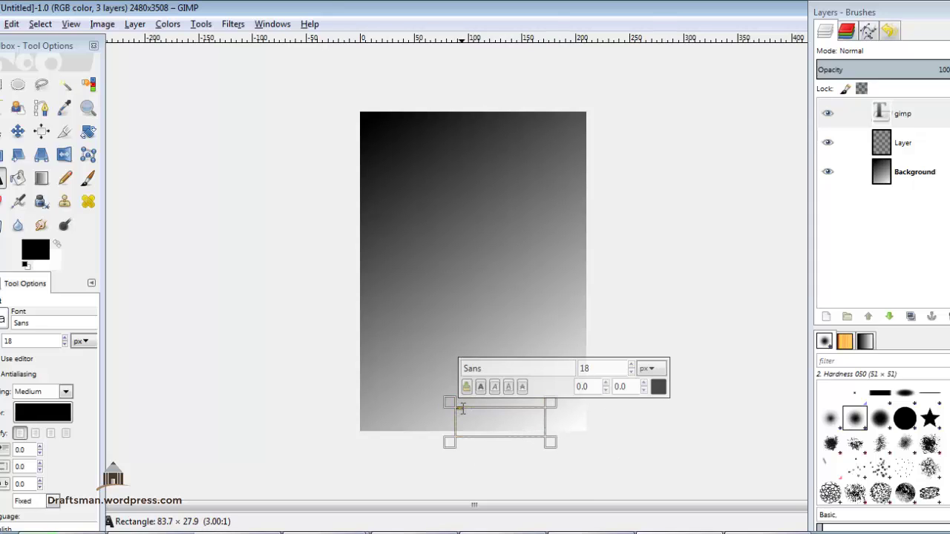
pyautogui.middleClick(67, 336)
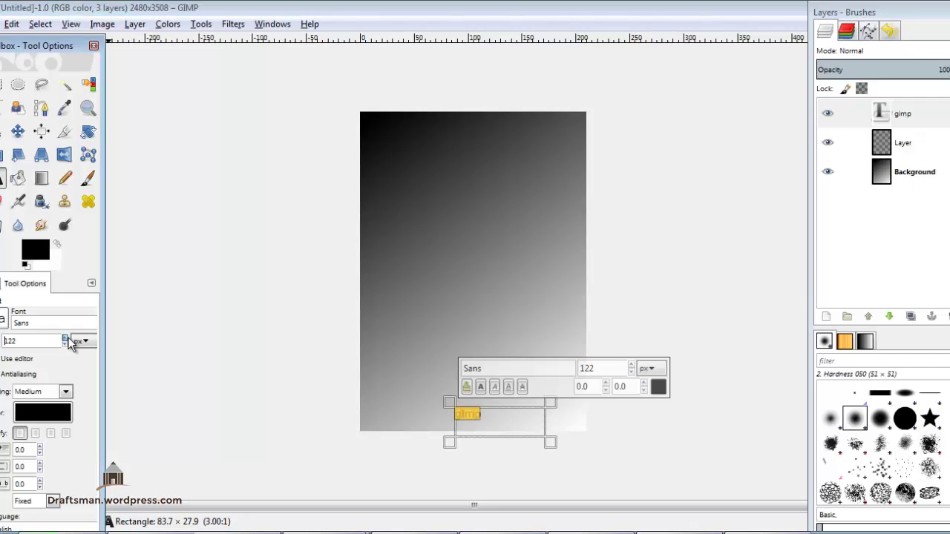
pyautogui.write('153')
pyautogui.click(209, 262)
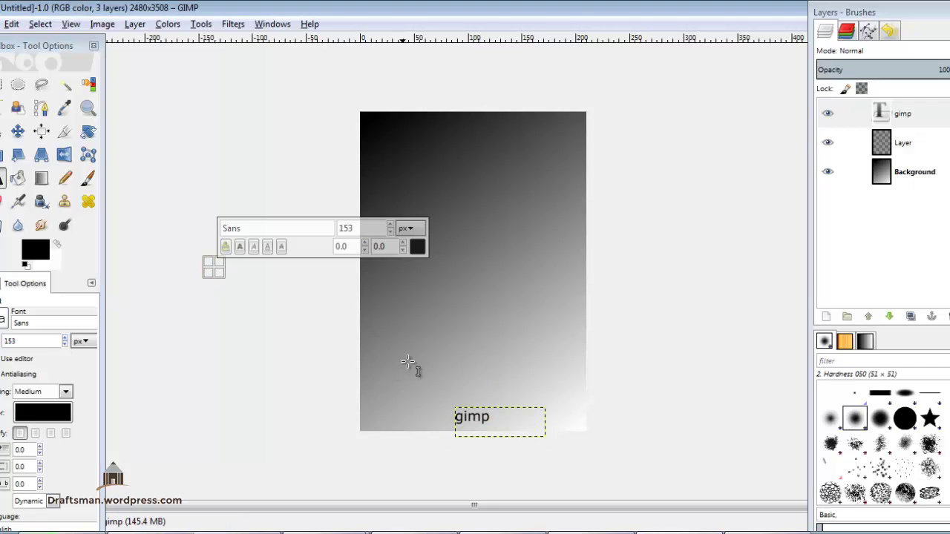
pyautogui.click(467, 347)
pyautogui.press('Escape')
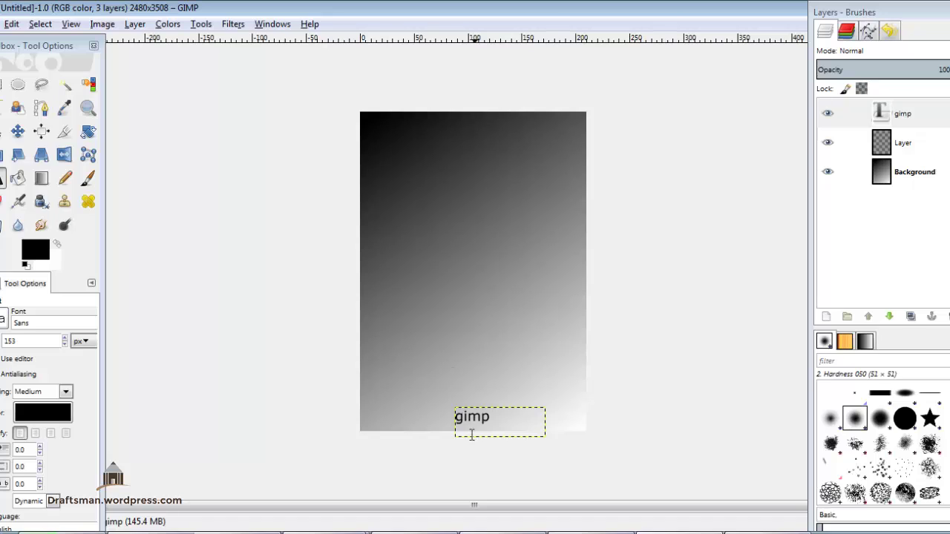